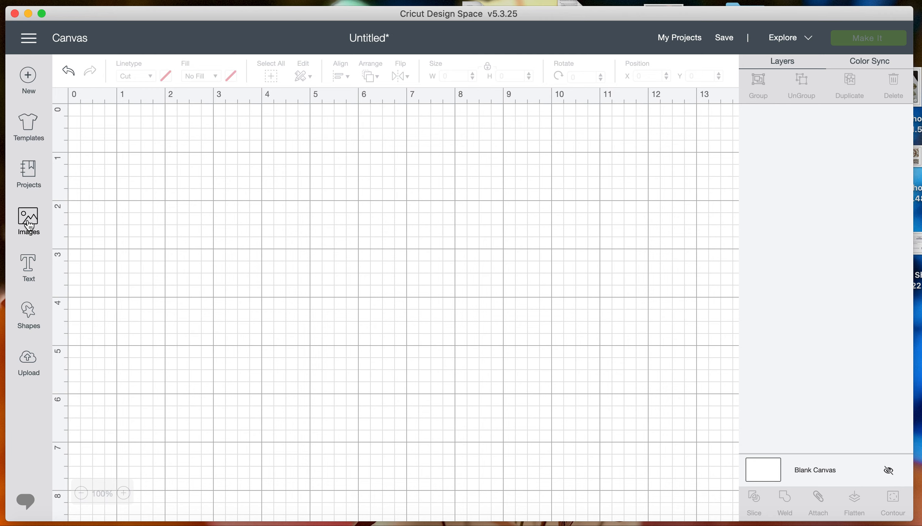
- Find the free plain vertical line by searching images for "line", insert it, and change its linetype to Cut
click(29, 224)
click(672, 77)
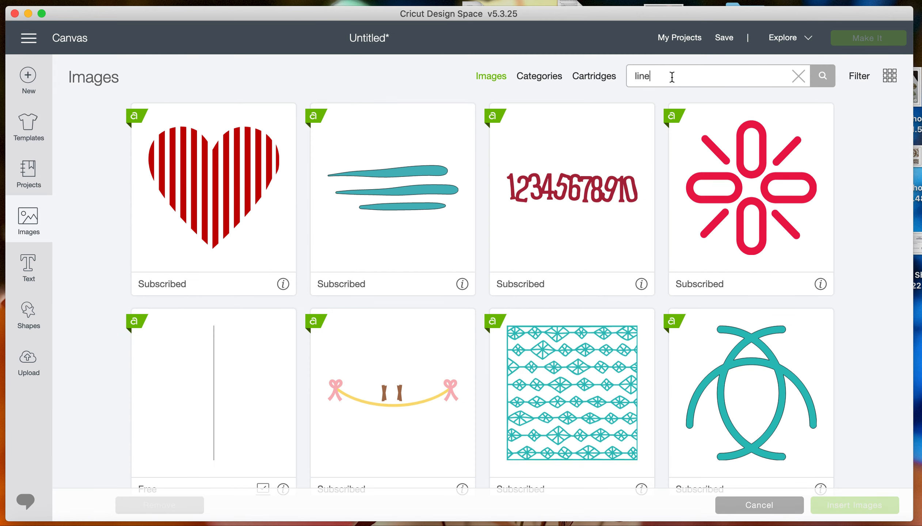
click(222, 401)
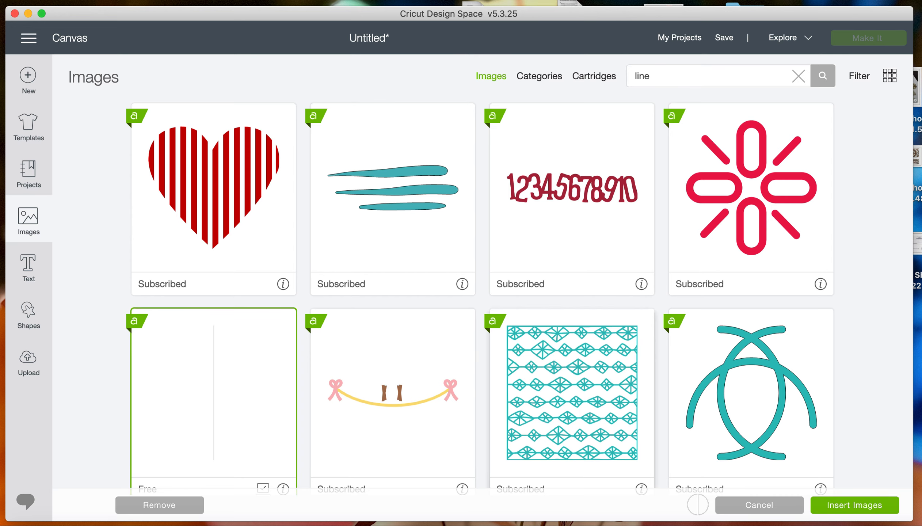
click(858, 511)
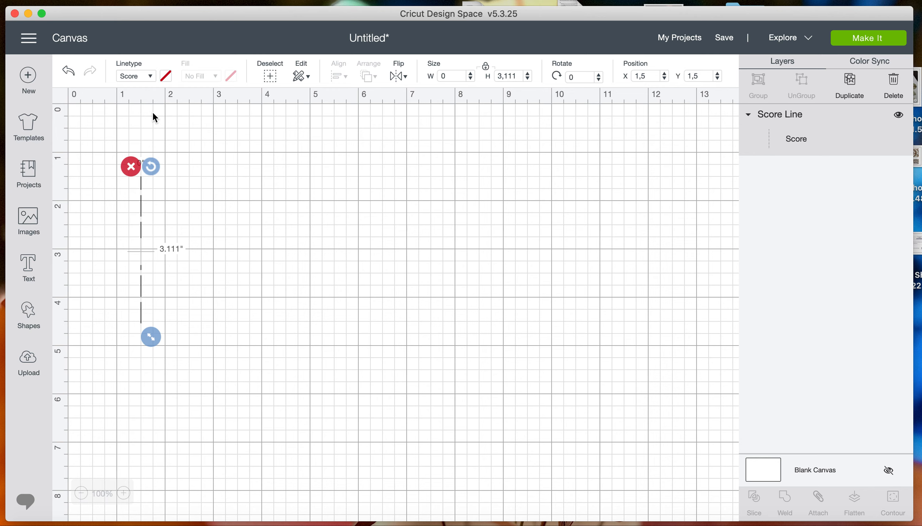
click(150, 75)
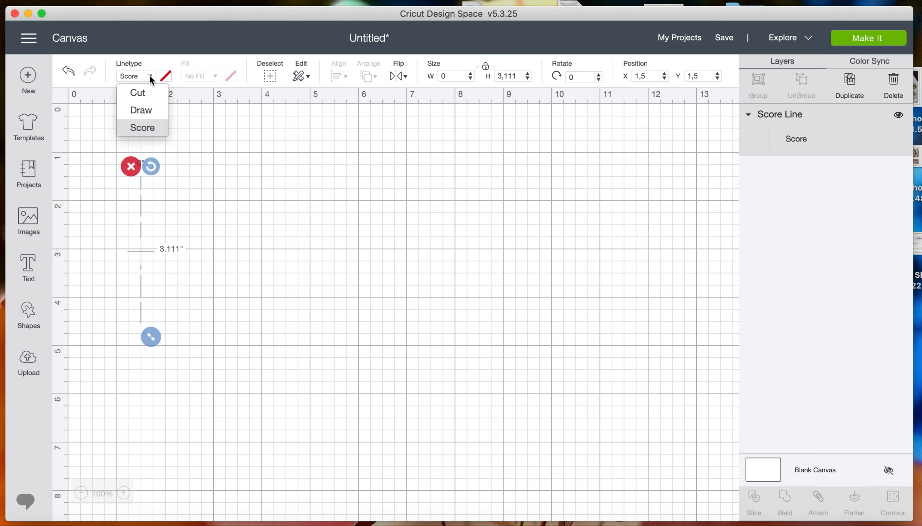
click(143, 93)
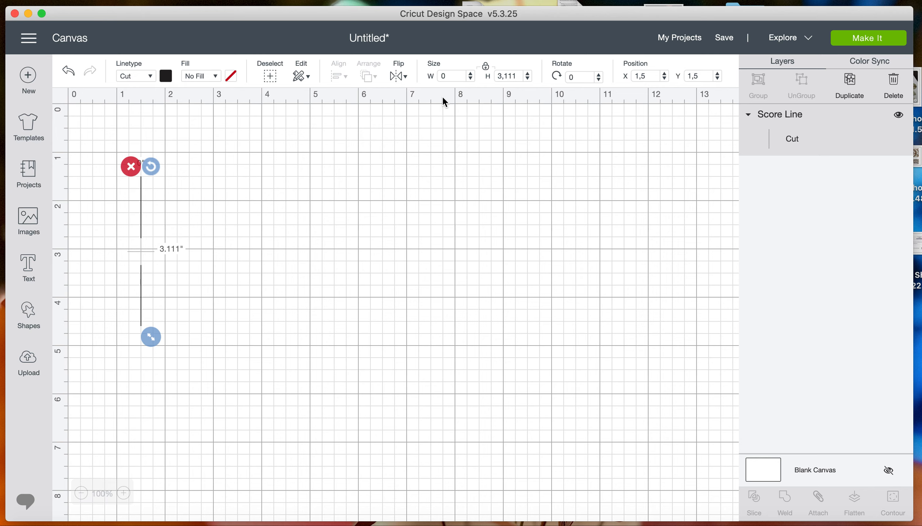
- Set the line's height to 4 inches and move it to about X 1.3, Y 1.0
click(509, 76)
text(4)
key(Return)
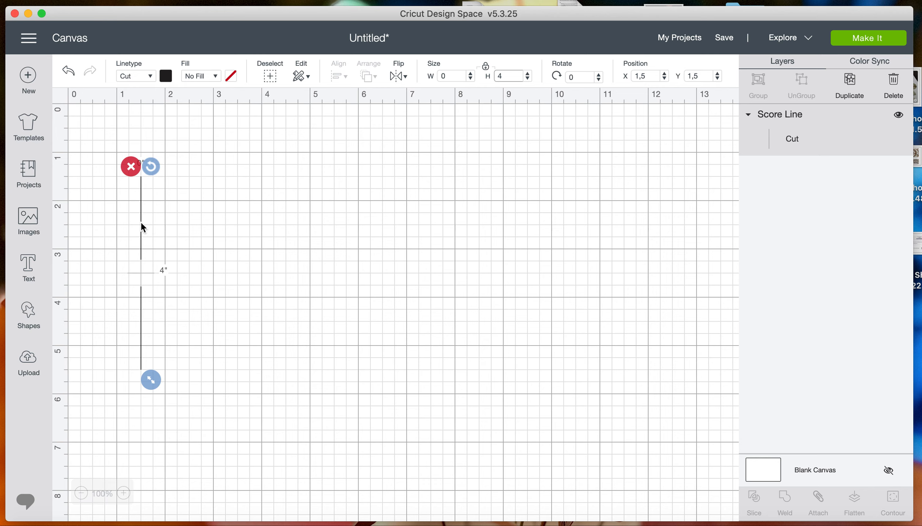
drag(141, 222, 131, 198)
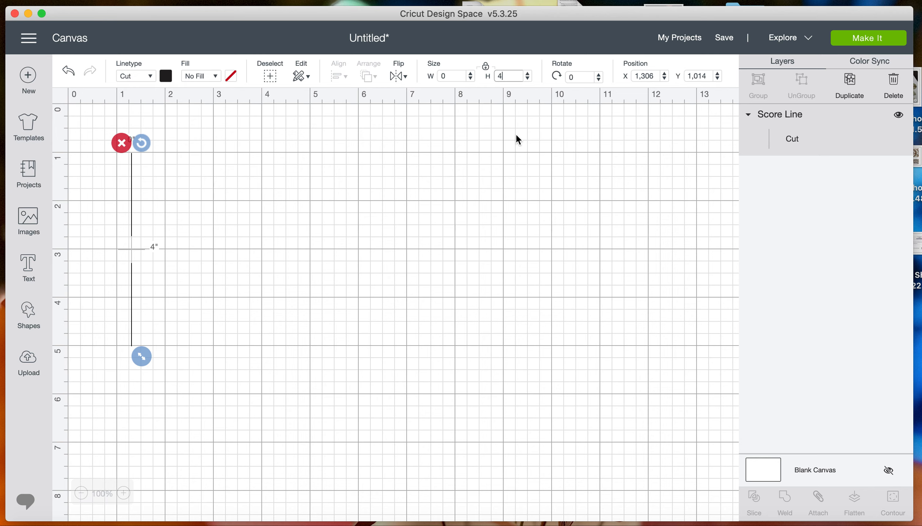
- Duplicate the 4-inch line 16 times to make a series of 17 lines spaced half an inch apart
click(850, 85)
click(849, 85)
click(849, 85)
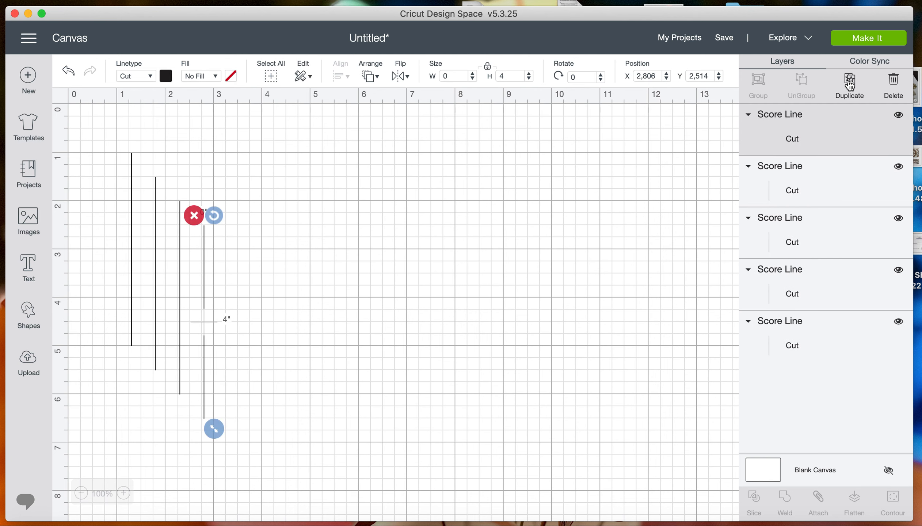
click(850, 85)
click(849, 84)
click(849, 85)
click(849, 85)
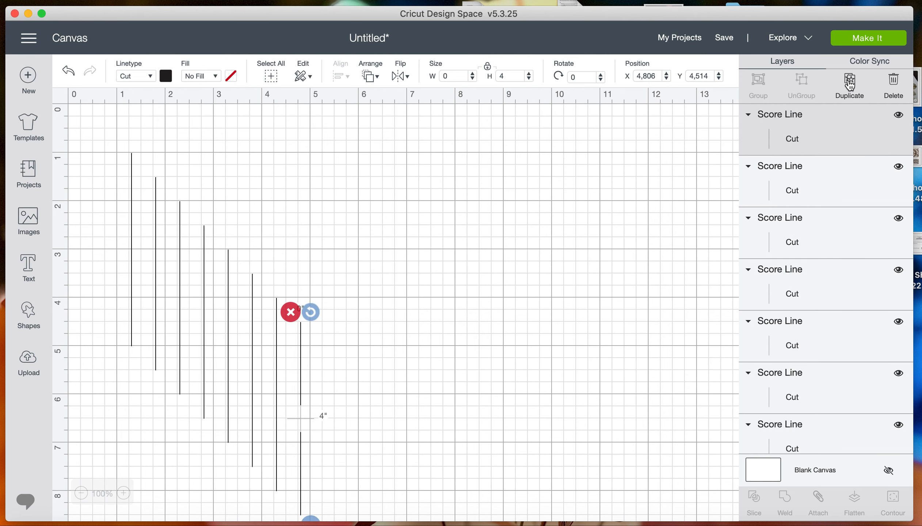
click(849, 85)
click(850, 85)
click(850, 84)
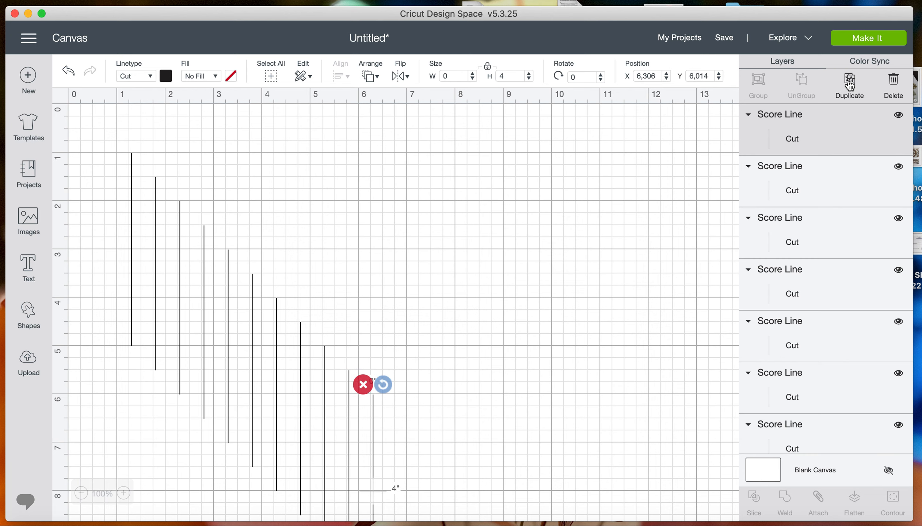
click(849, 85)
click(849, 85)
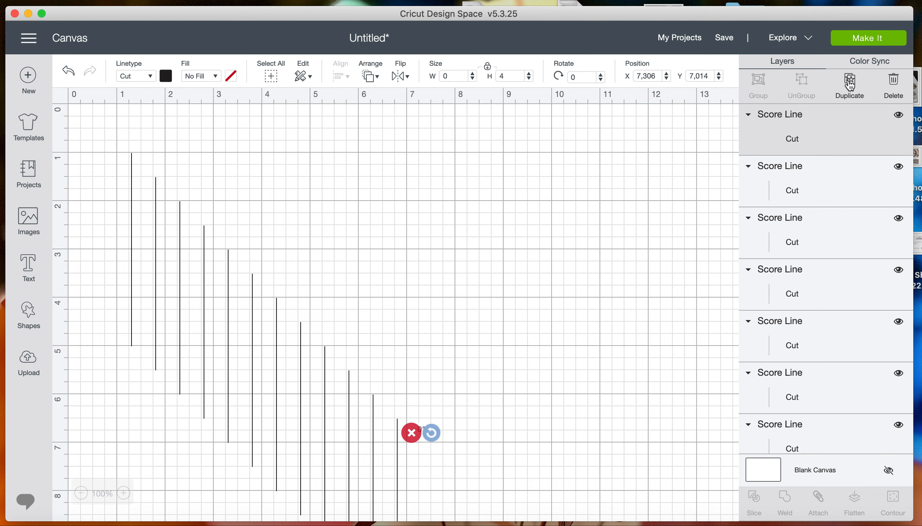
click(850, 85)
click(849, 84)
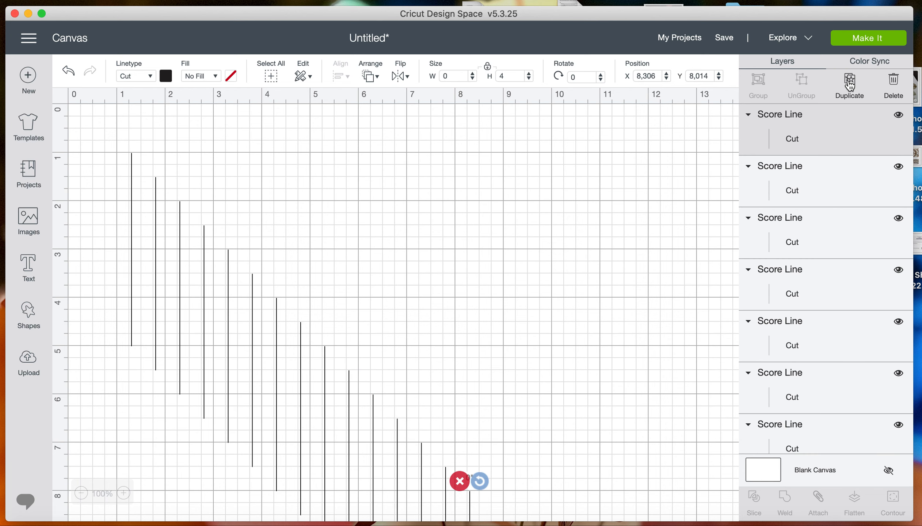
click(849, 85)
click(849, 84)
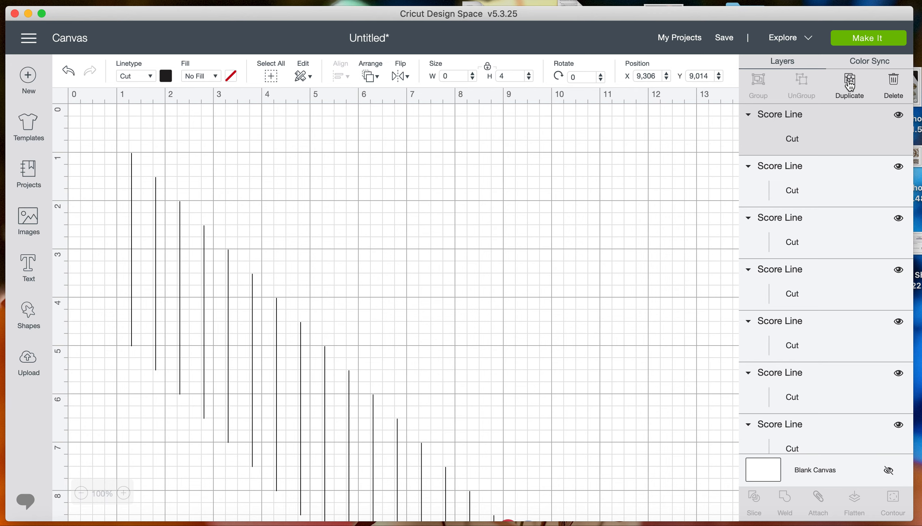
- Align all the lines with Center Vertically and move the set to about X 1, Y 1
click(270, 75)
click(344, 81)
click(369, 192)
drag(425, 346, 411, 152)
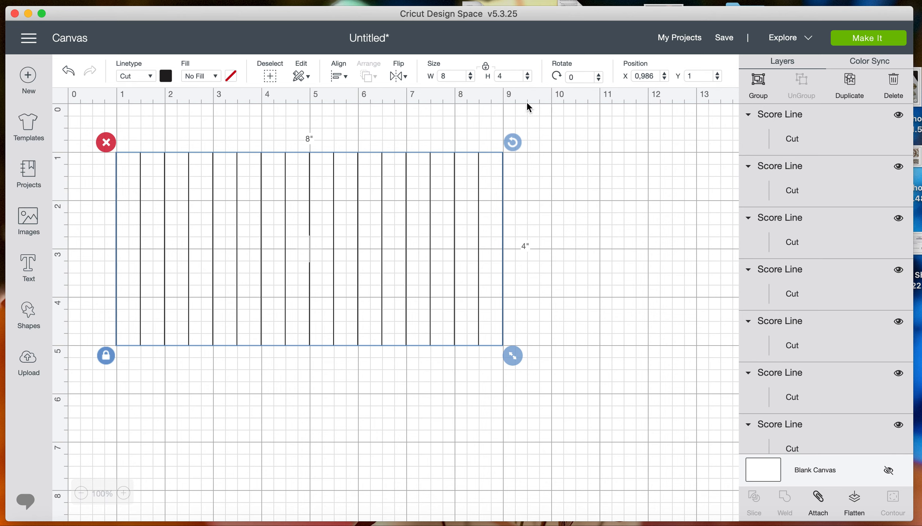
- Duplicate the whole set of lines and place the copy midway between the originals, at about X 1.22, Y 1
click(850, 85)
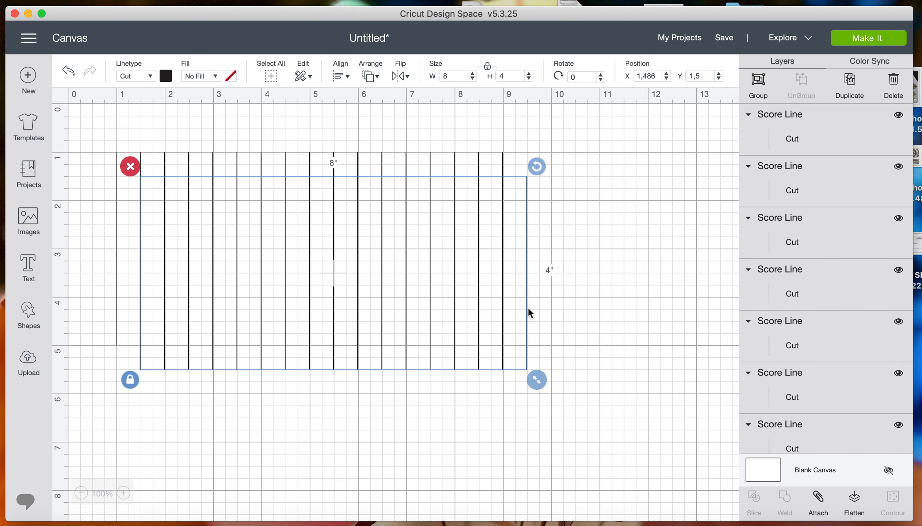
drag(527, 301, 514, 277)
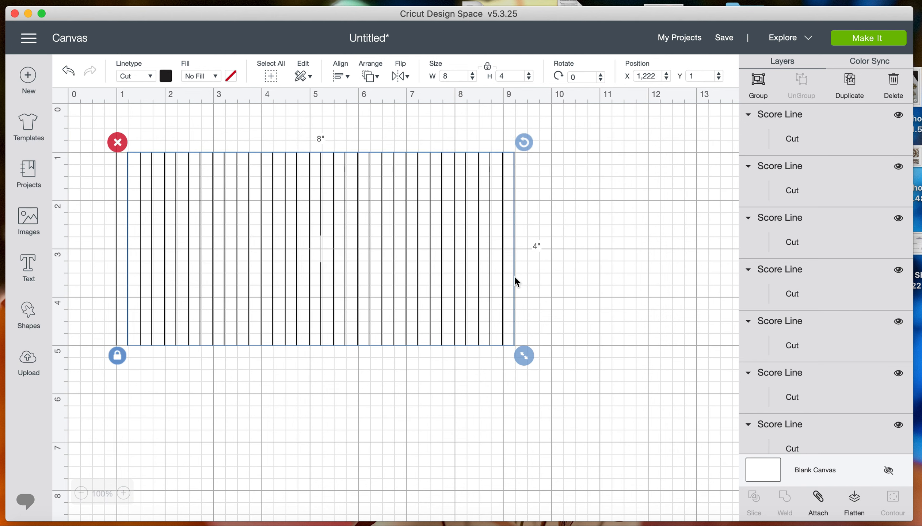
click(577, 293)
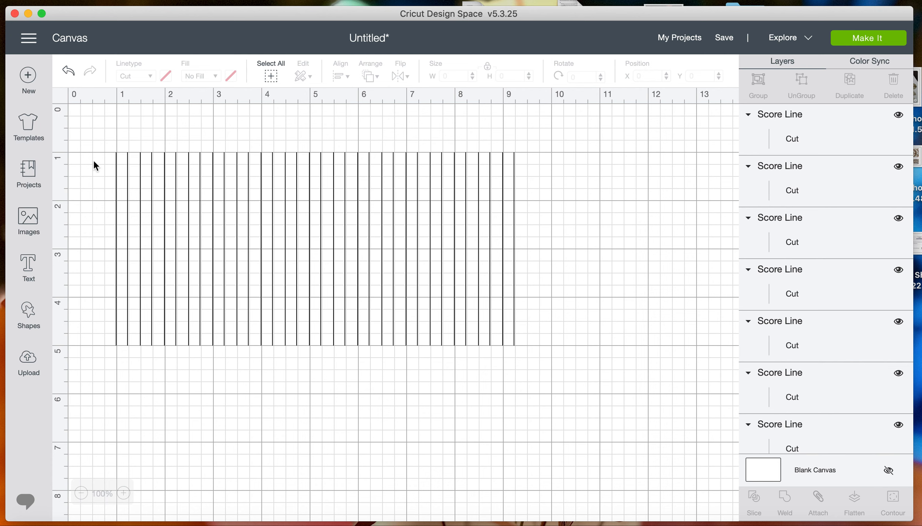
- Check the overall width, then duplicate the last seven lines and extend the row with the copies at about X 9.375, Y 1
click(271, 76)
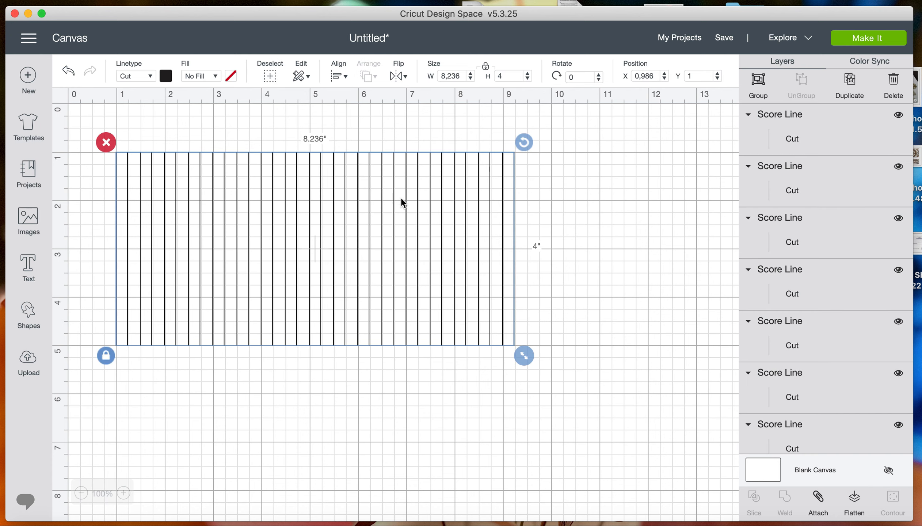
click(602, 257)
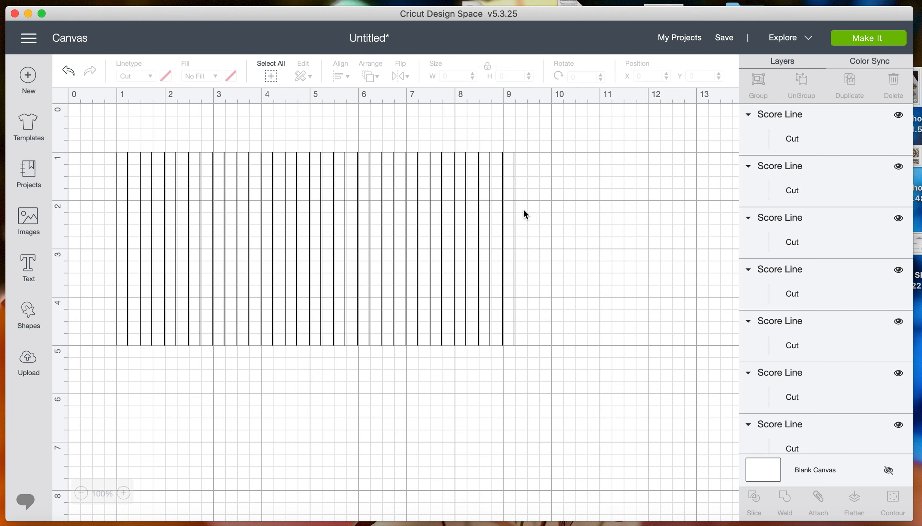
drag(433, 146, 532, 187)
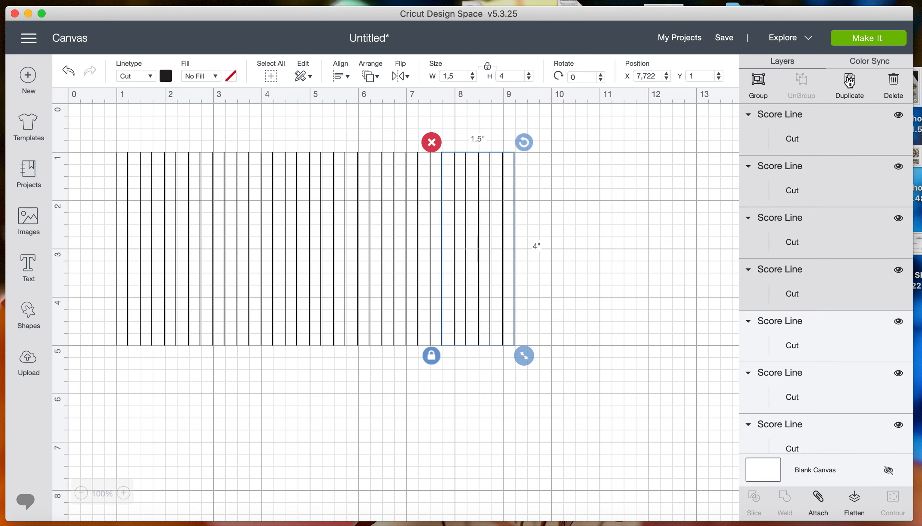
drag(511, 250, 593, 234)
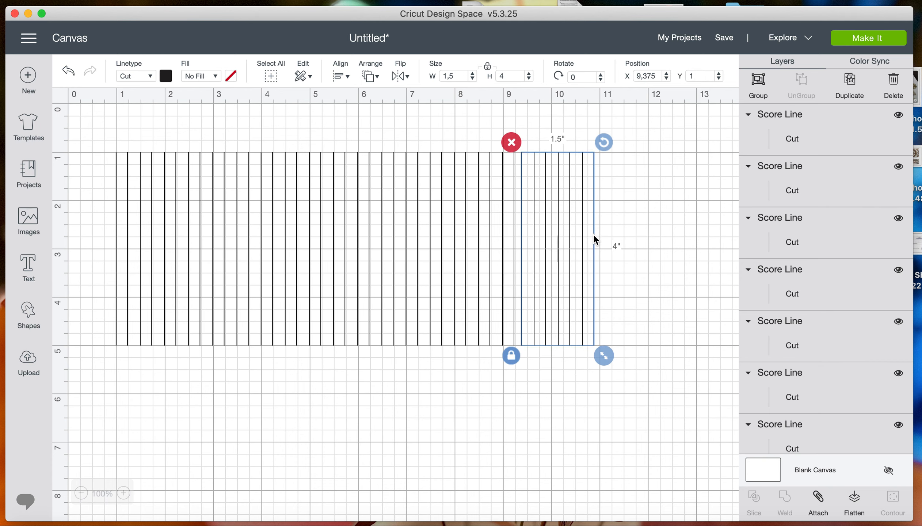
- Align all the lines with Center Vertically and space them evenly with Distribute Horizontally
click(271, 76)
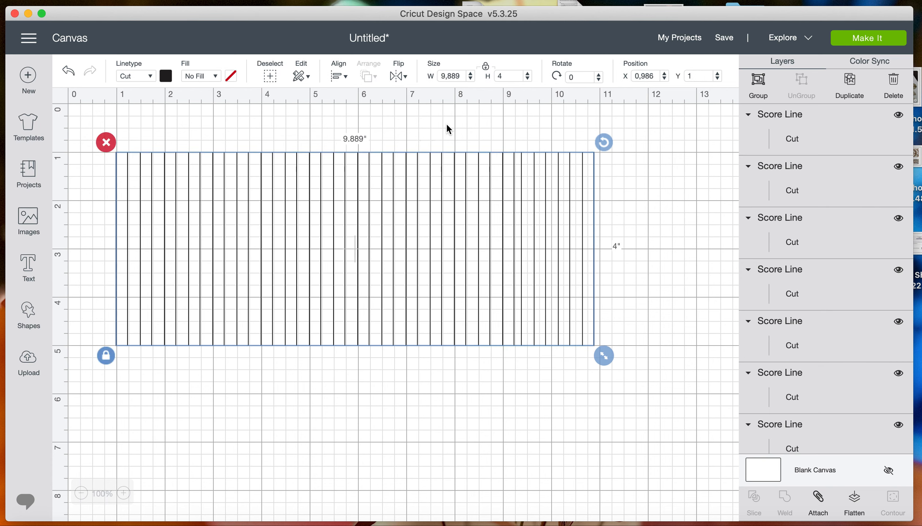
click(344, 77)
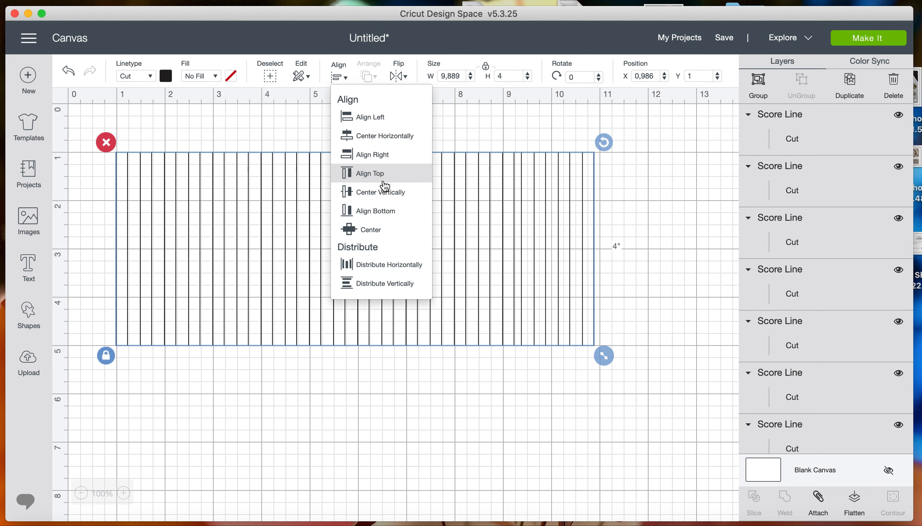
click(388, 198)
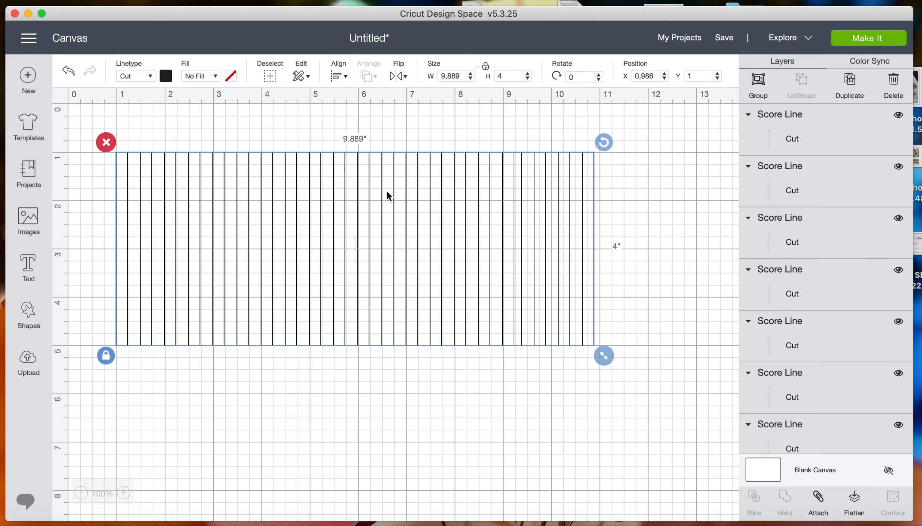
click(346, 77)
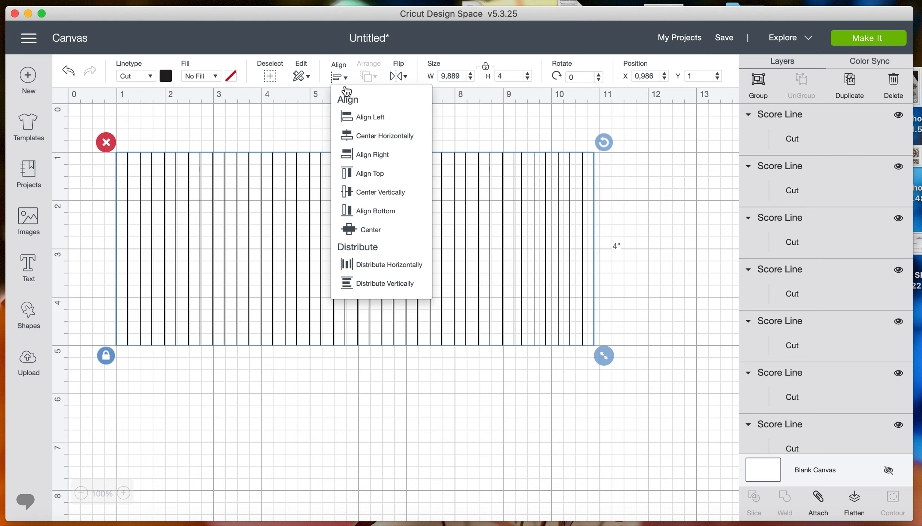
click(382, 268)
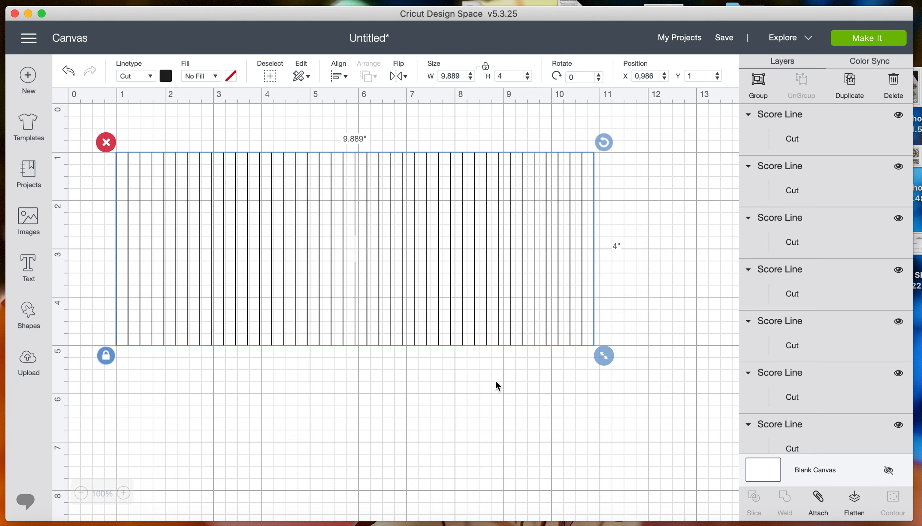
- Attach all the lines together and move the attached set to about X 0.75, Y 0.92
click(818, 501)
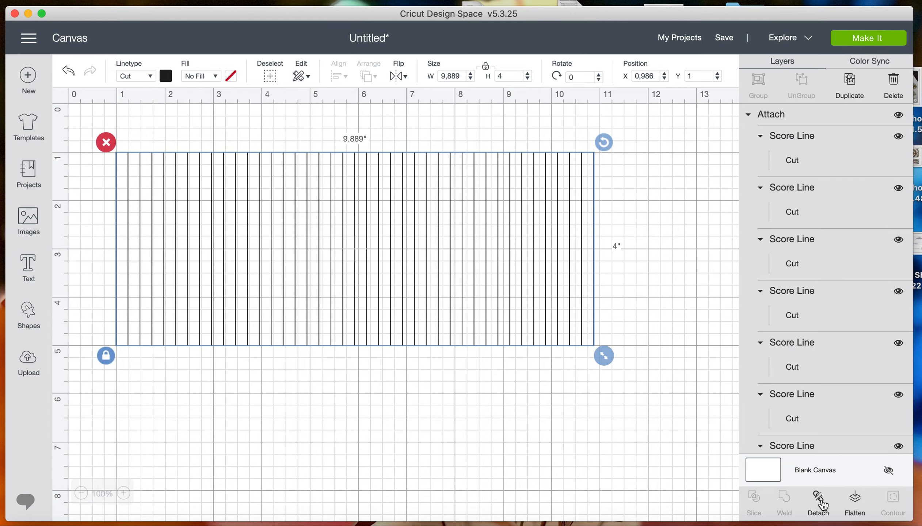
drag(433, 224, 411, 218)
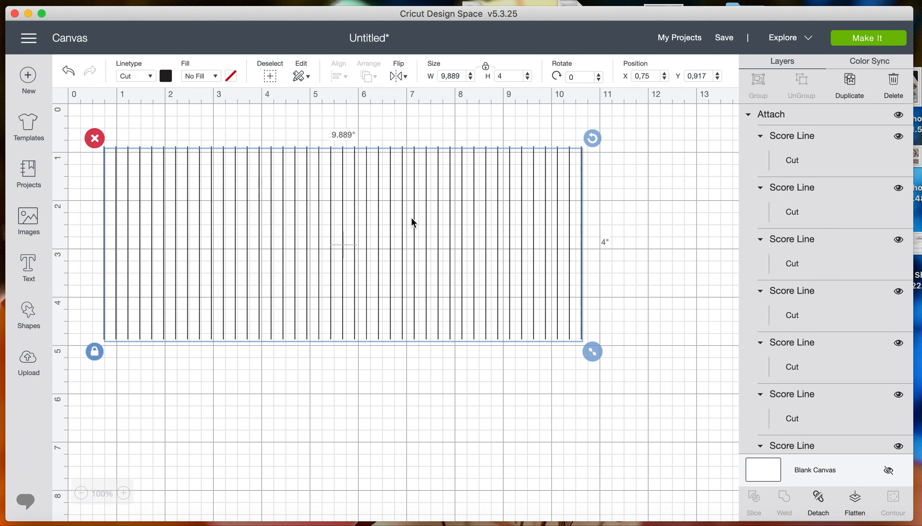
click(416, 374)
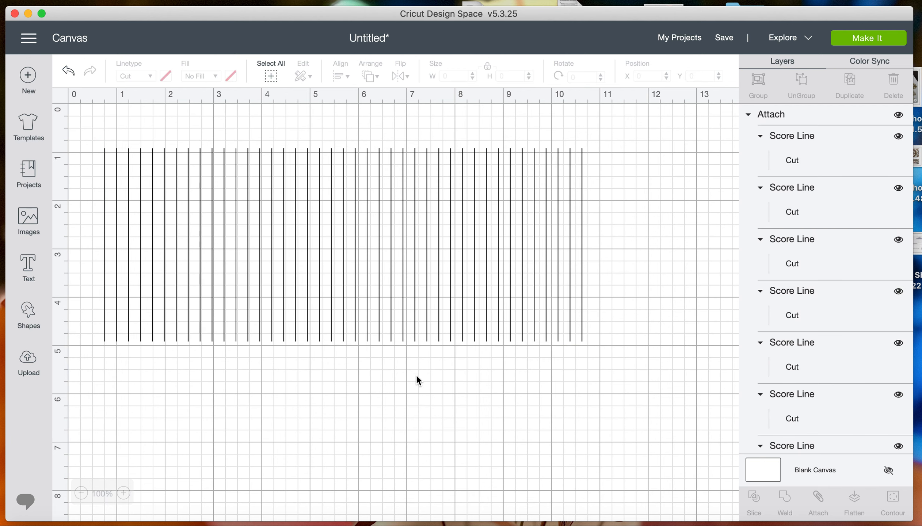
- Add a square shape to the canvas
click(28, 315)
click(88, 231)
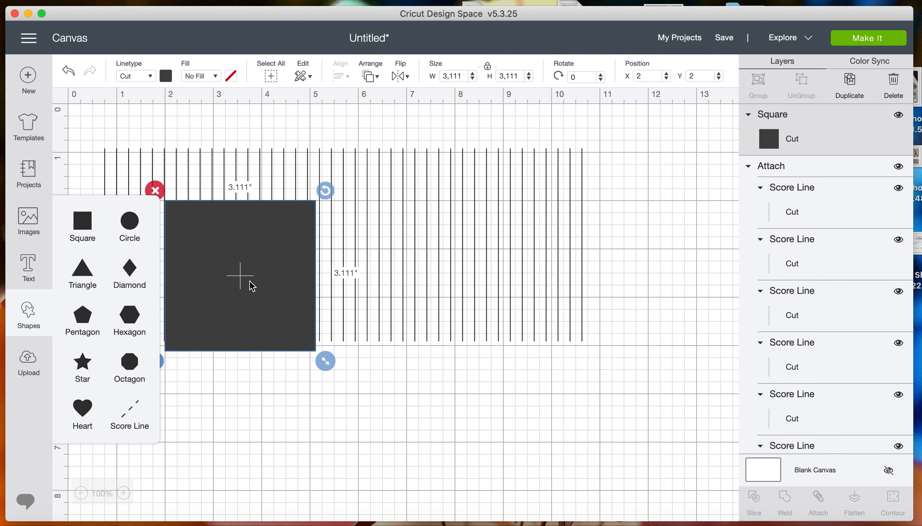
click(249, 281)
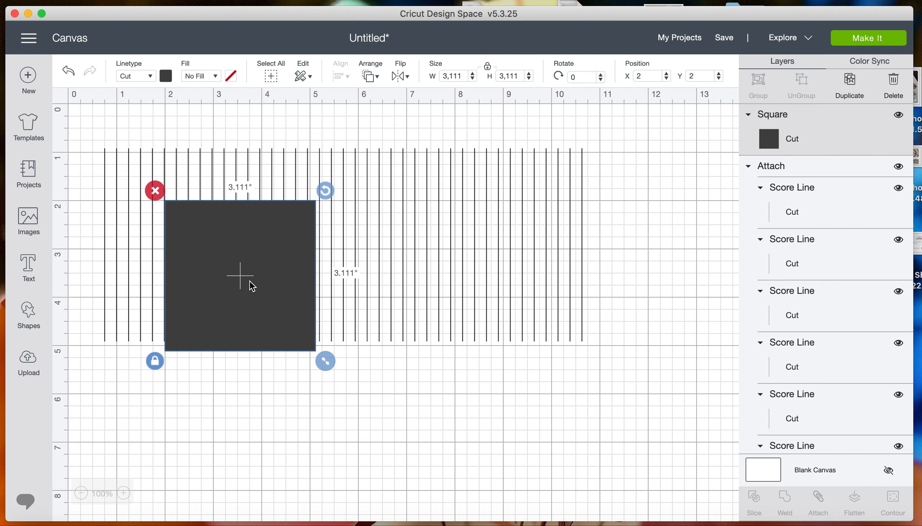
- Unlock the square's proportions, set its width to 10.5 inches, and compare it with the size of the attached lines
click(155, 361)
click(454, 72)
double_click(453, 72)
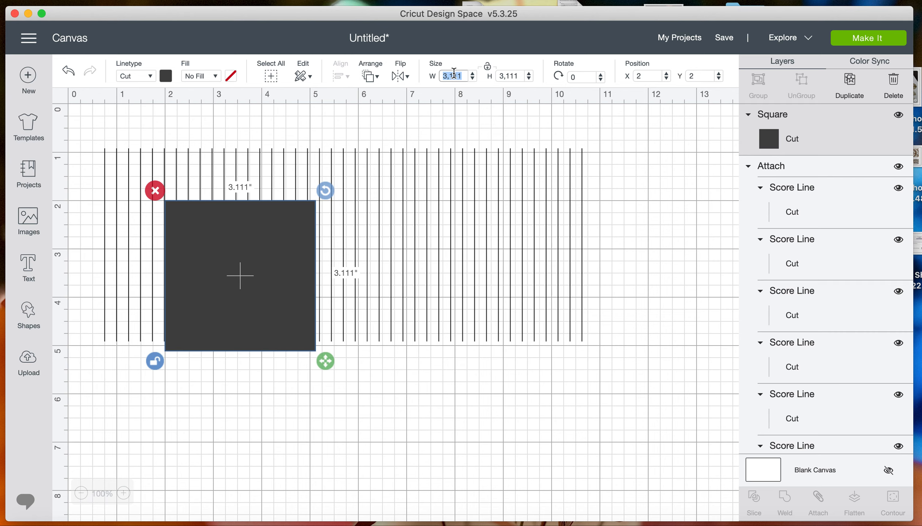
text(10.5)
key(Return)
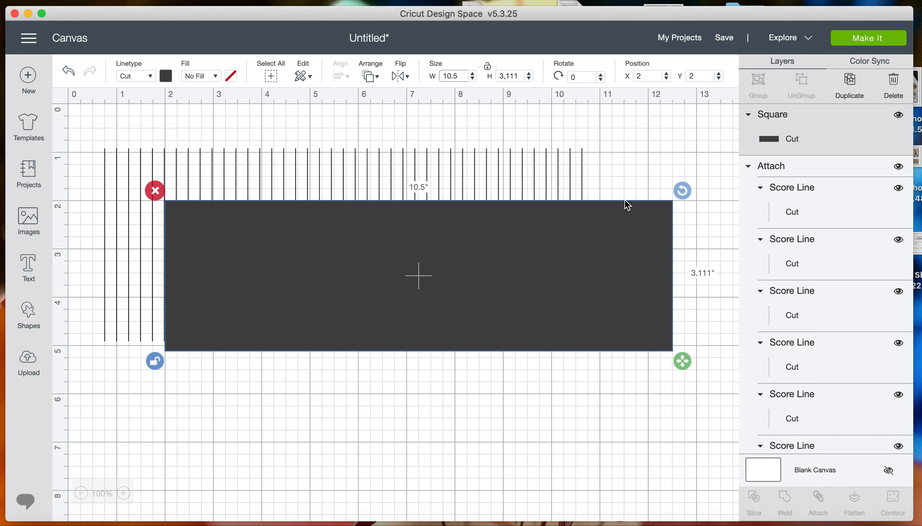
click(485, 166)
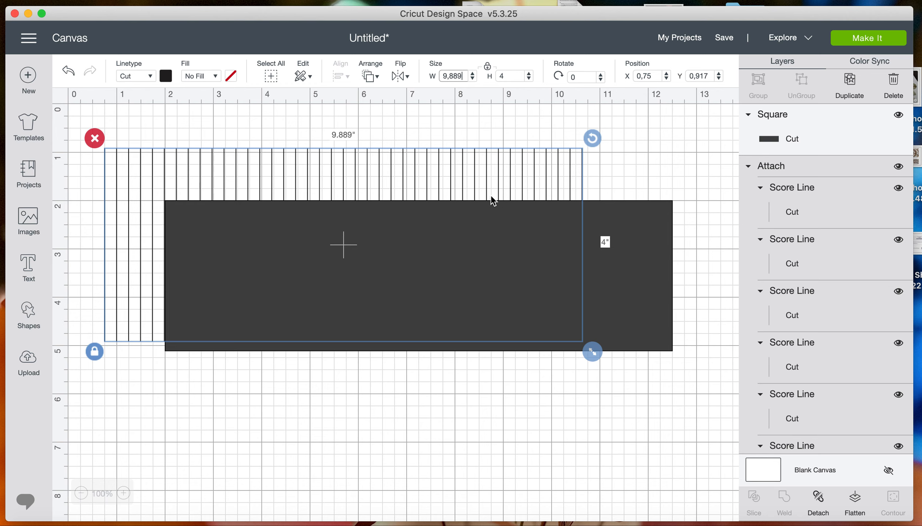
click(644, 294)
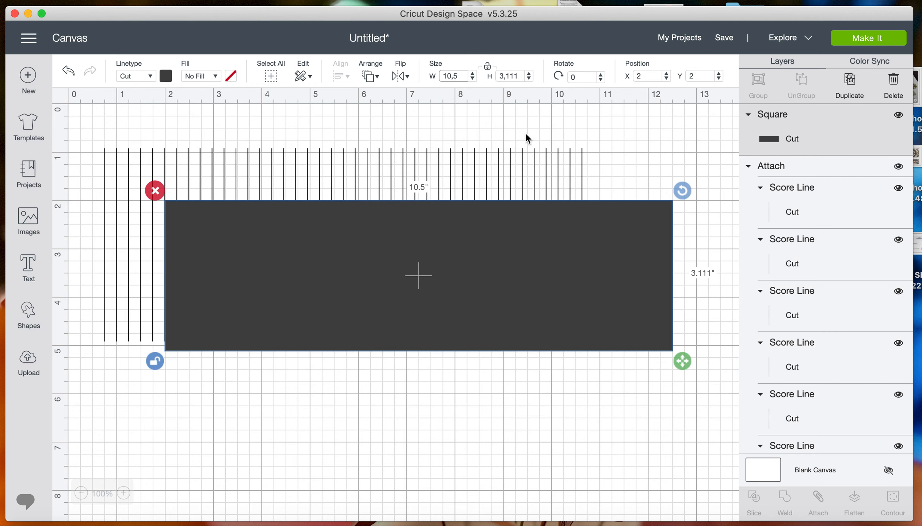
- Set the rectangle's height to 5 inches
click(512, 77)
text(5)
key(Return)
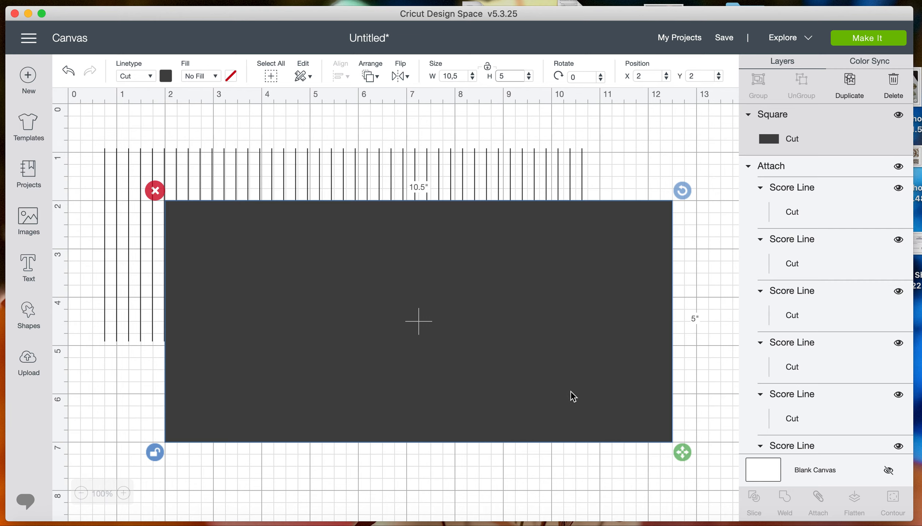
- Send the rectangle behind the attached lines and position it around them at about X 0.417, Y 0.472
drag(432, 361, 351, 292)
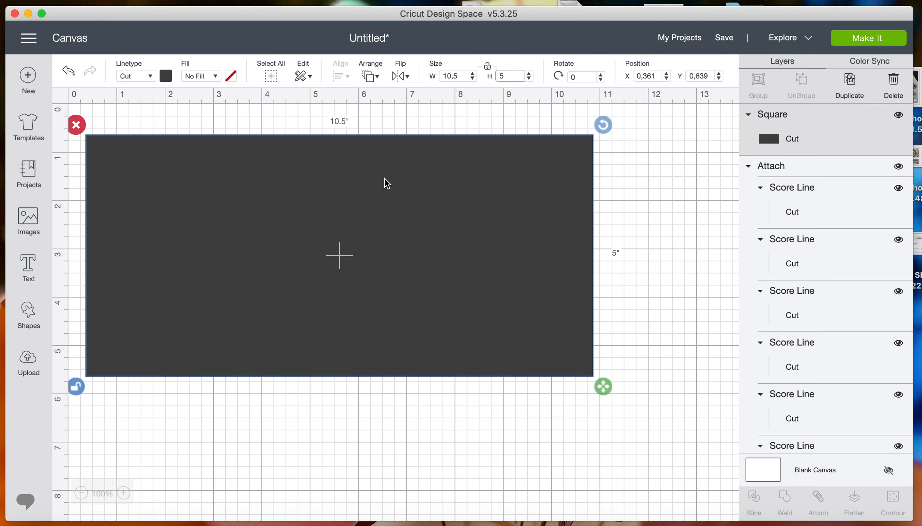
click(380, 77)
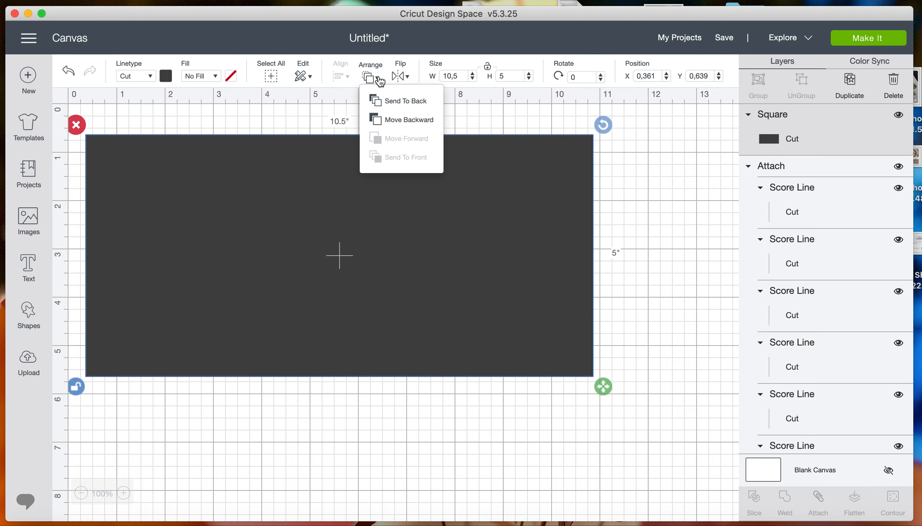
click(401, 102)
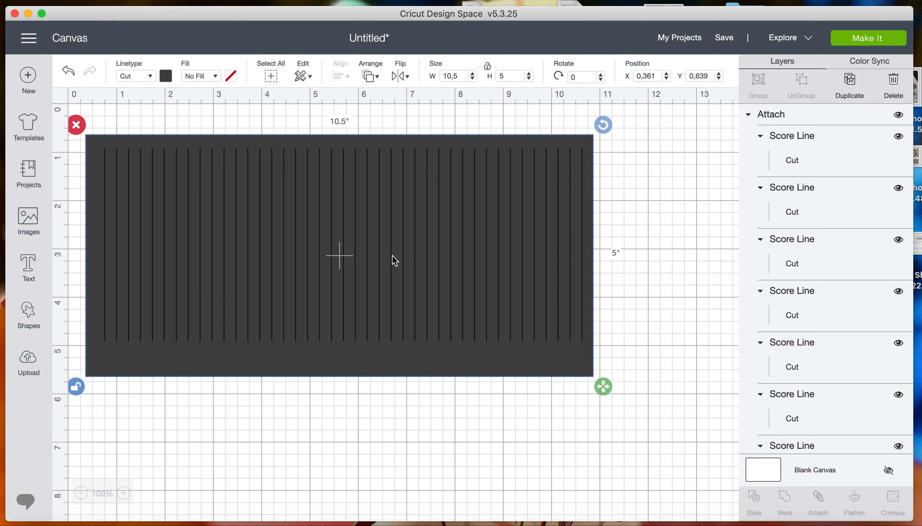
drag(404, 349, 405, 341)
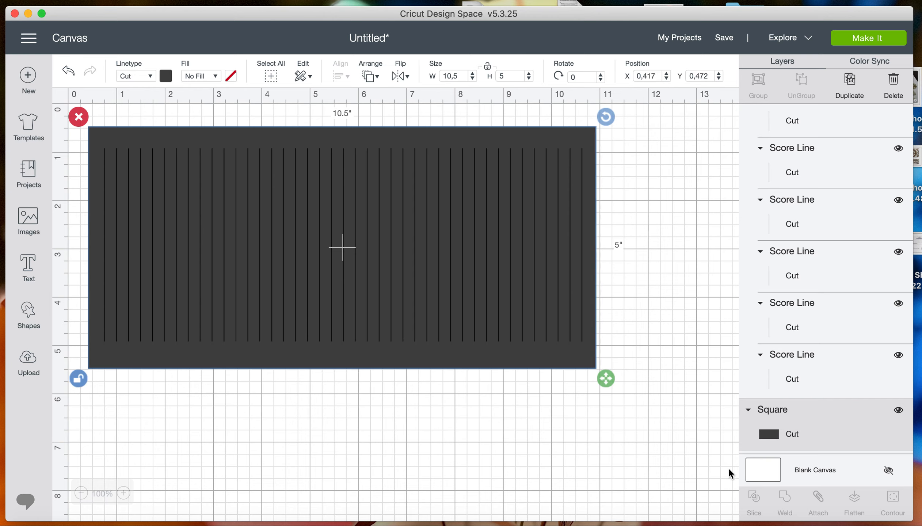
- Attach the rectangle and the whole set of lines together
click(270, 76)
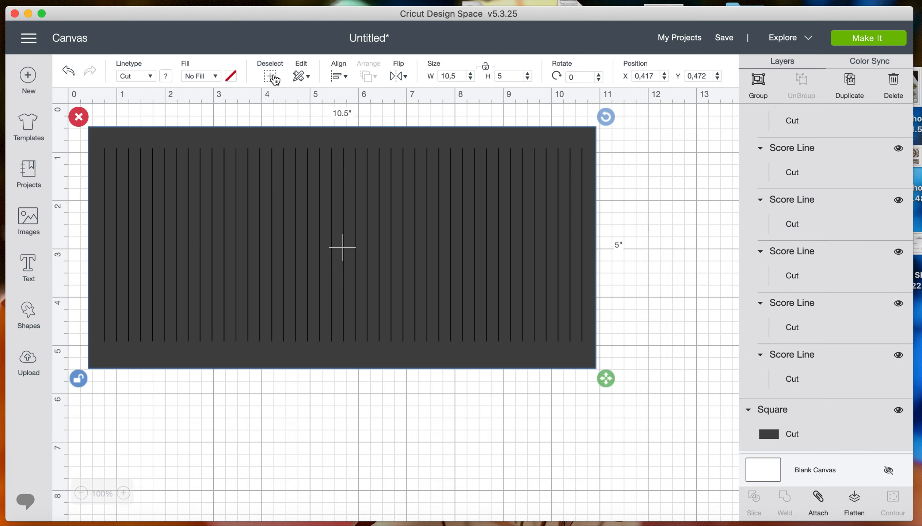
click(817, 501)
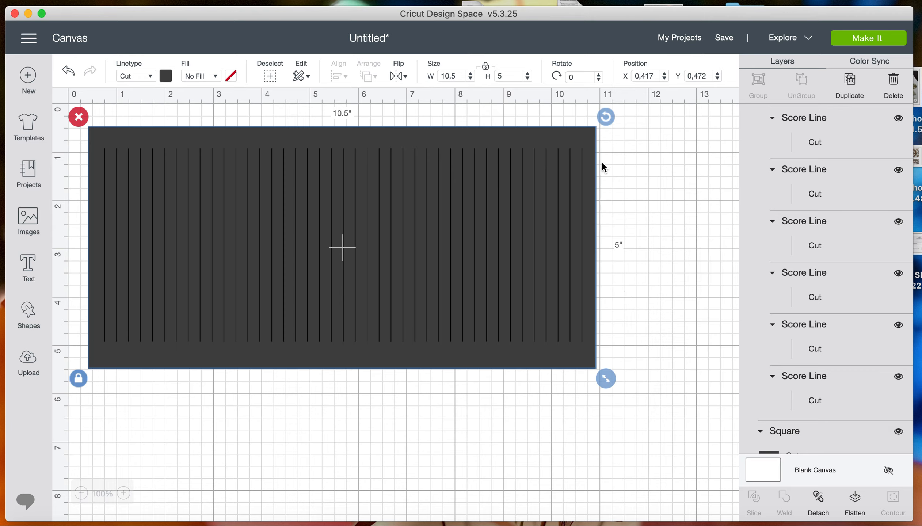
- Send the design to mat preparation, set the material size to 8.5" x 11" (Letter), and check the layout on the mat
click(856, 37)
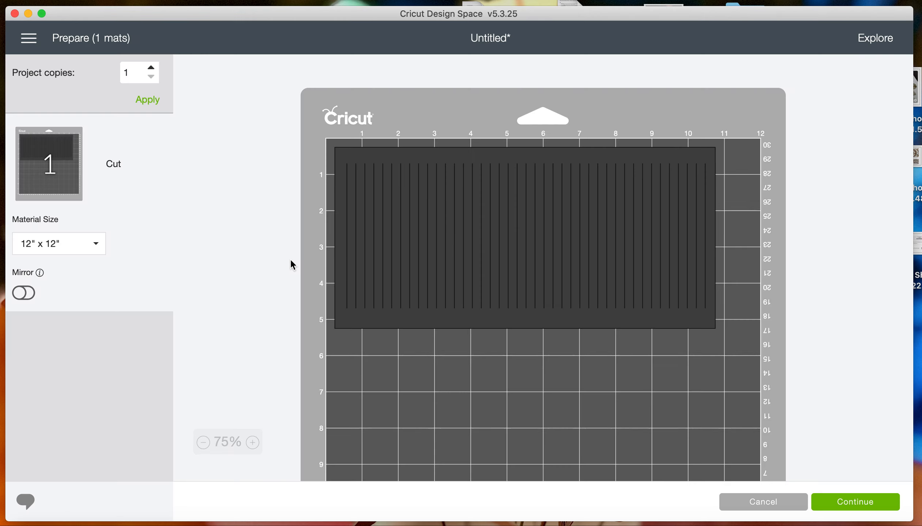
click(97, 245)
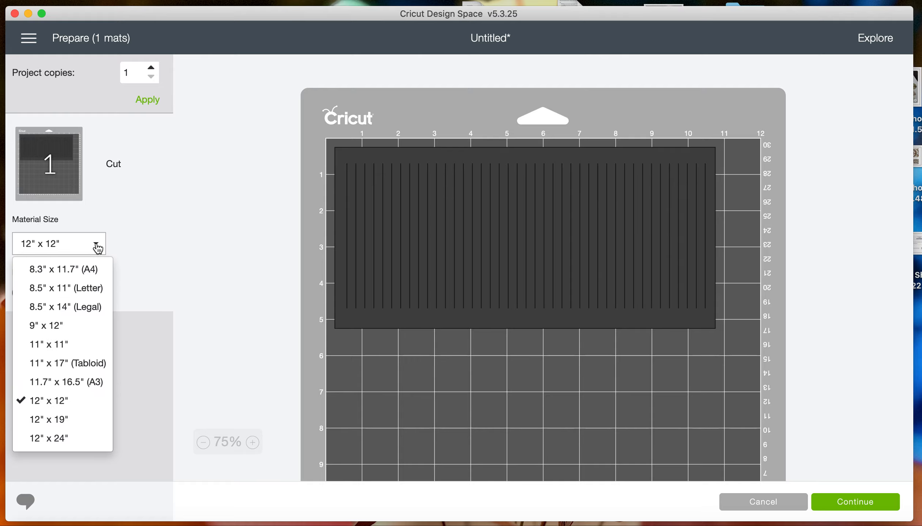
click(92, 288)
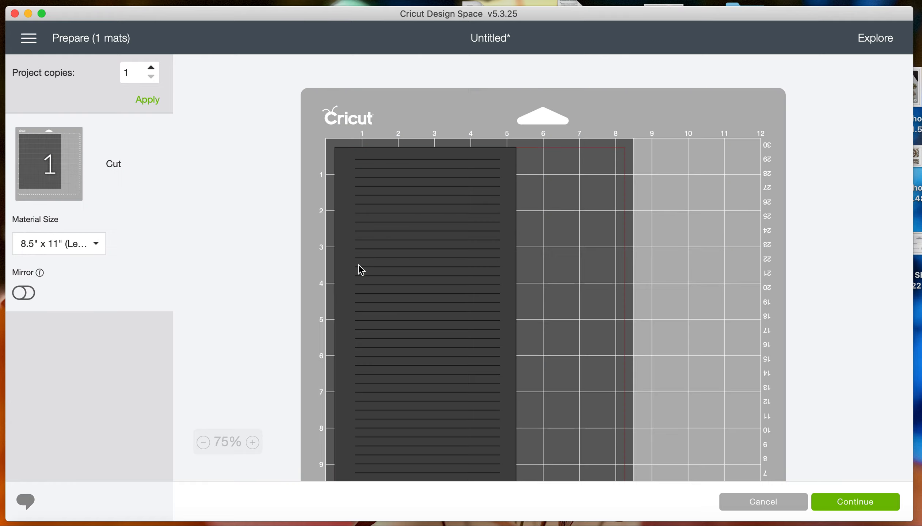
scroll(267, 258, down, 10)
scroll(266, 259, up, 8)
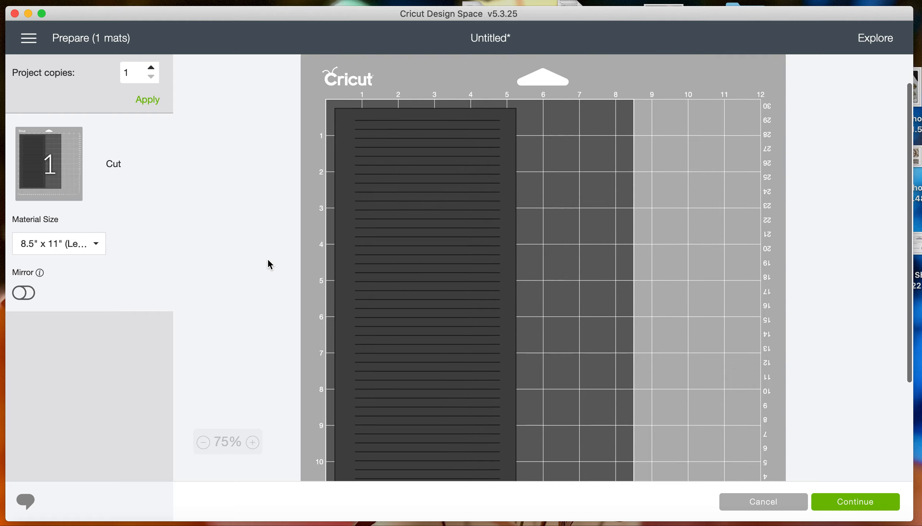
scroll(266, 258, down, 3)
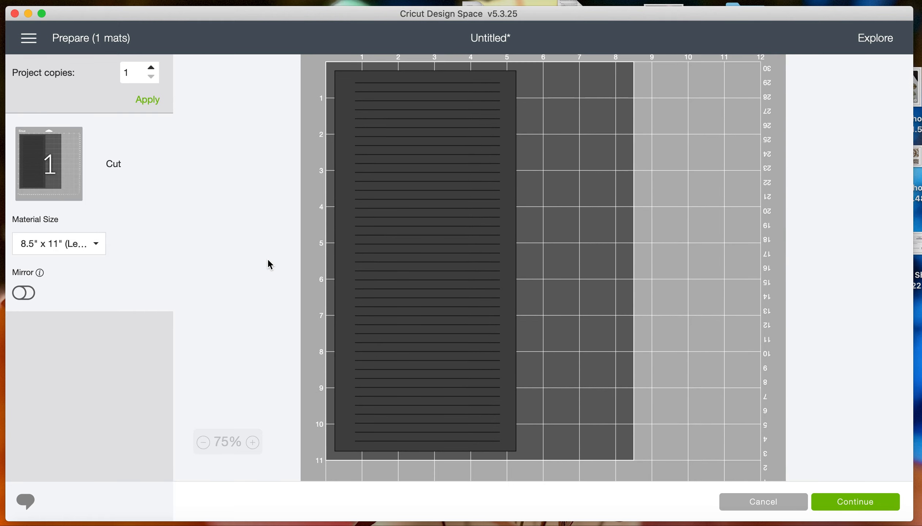